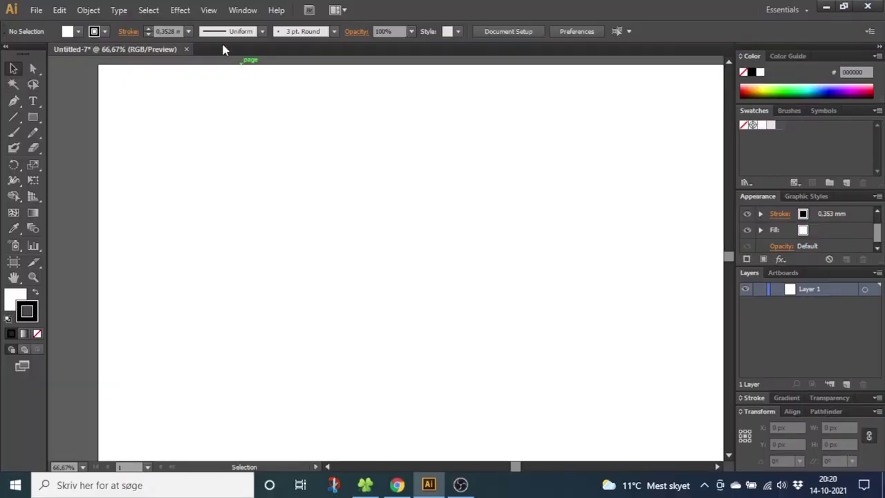
- Turn on View > Show Grid and Snap to Grid so new shapes snap to the artboard grid
{"action": "left_click", "coordinate": [208, 9]}
{"action": "left_click", "coordinate": [283, 417]}
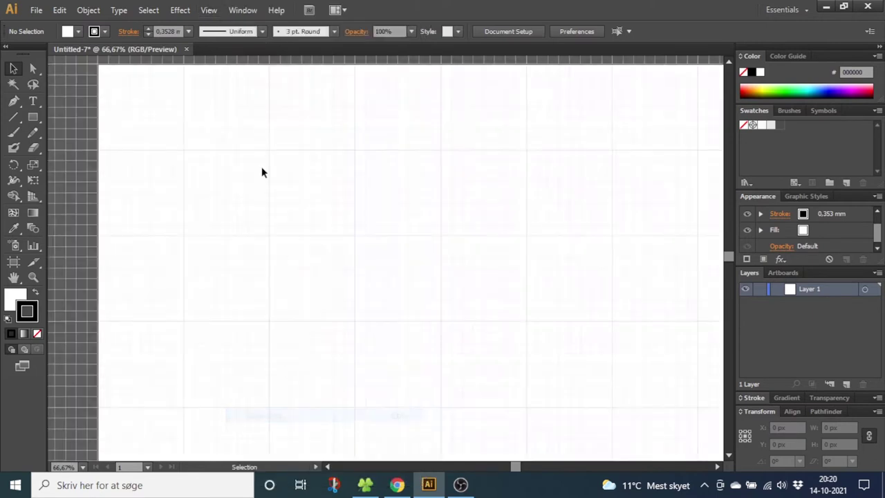
{"action": "left_click", "coordinate": [208, 9]}
{"action": "left_click", "coordinate": [268, 431]}
{"action": "left_click", "coordinate": [877, 412]}
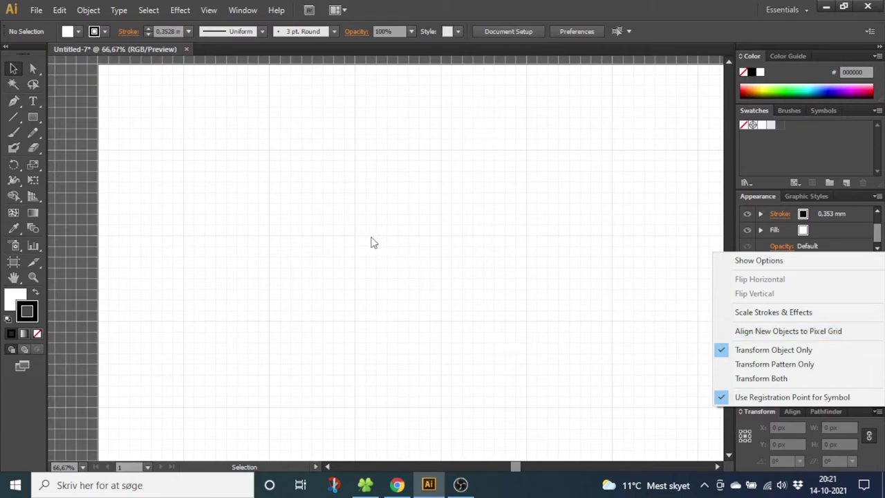
{"action": "left_click", "coordinate": [359, 257]}
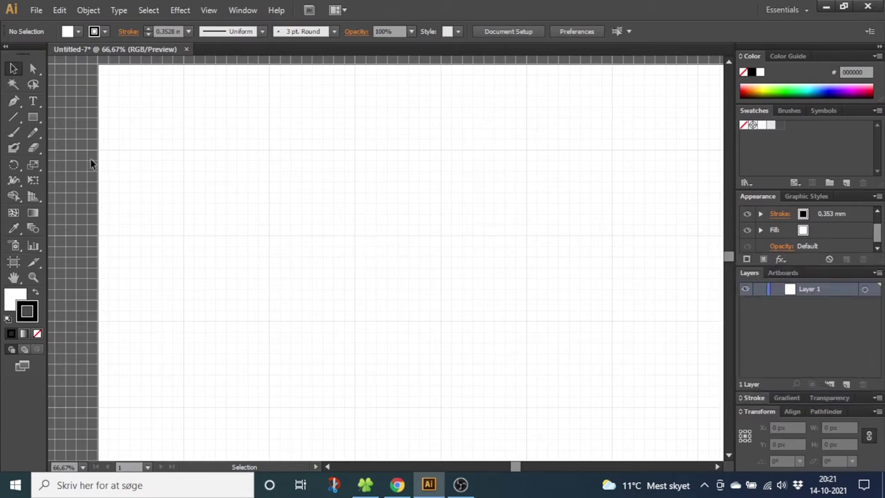
- Draw a circle and a rectangle extending down from its middle
{"action": "left_click_drag", "start_coordinate": [33, 117], "coordinate": [80, 147]}
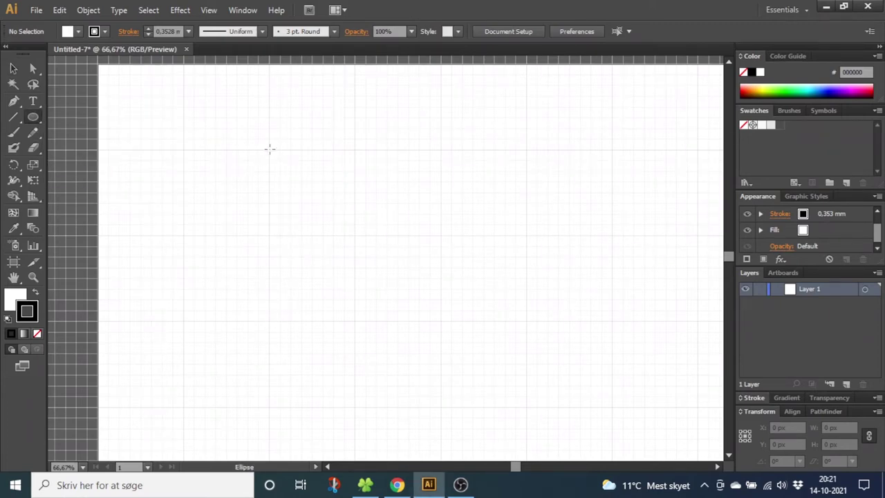
{"action": "left_click_drag", "start_coordinate": [269, 149], "coordinate": [357, 226]}
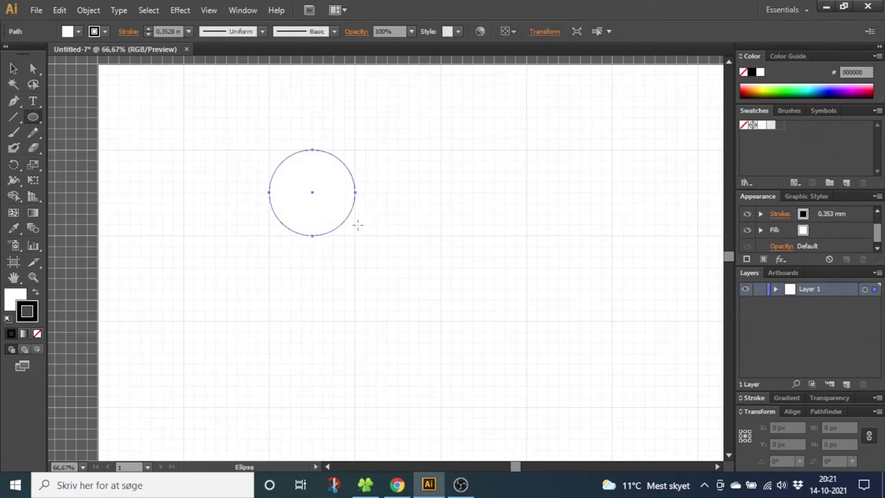
{"action": "left_click_drag", "start_coordinate": [33, 117], "coordinate": [79, 117]}
{"action": "left_click_drag", "start_coordinate": [269, 192], "coordinate": [353, 274]}
- Select the circle and rectangle and merge them into one arch with Shape Builder
{"action": "key", "text": "v"}
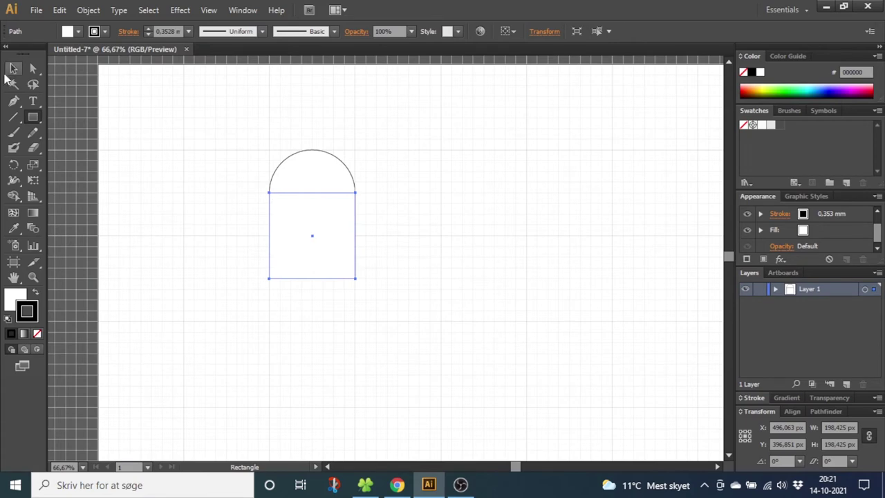
{"action": "left_click_drag", "start_coordinate": [125, 112], "coordinate": [341, 289]}
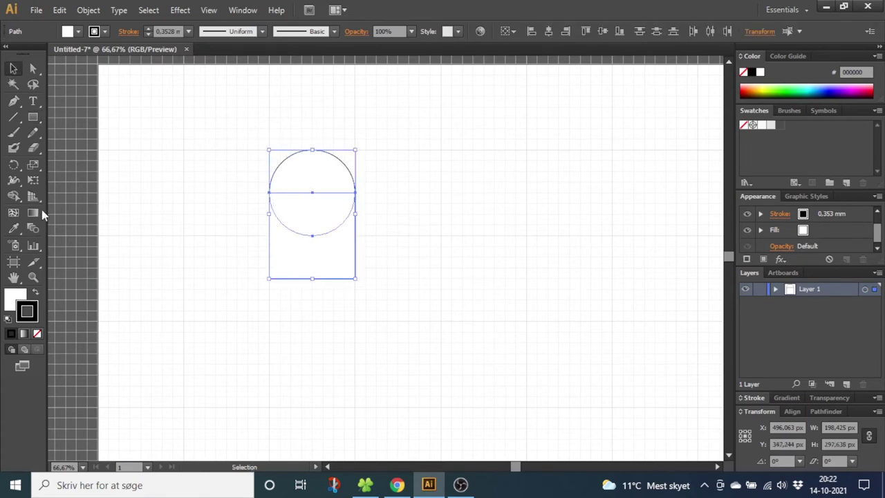
{"action": "left_click", "coordinate": [14, 196]}
{"action": "left_click_drag", "start_coordinate": [306, 190], "coordinate": [302, 257]}
- Remove the arch's fill and set its stroke weight to 3 mm
{"action": "key", "text": "v"}
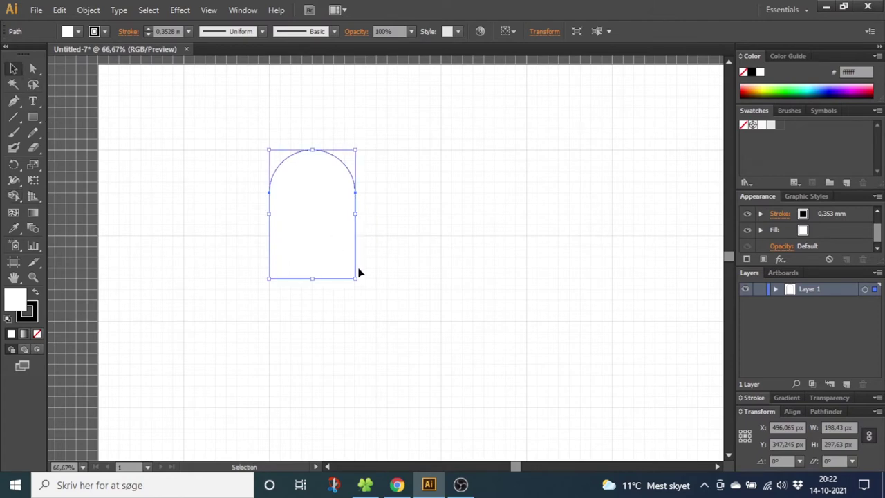
{"action": "left_click", "coordinate": [38, 333]}
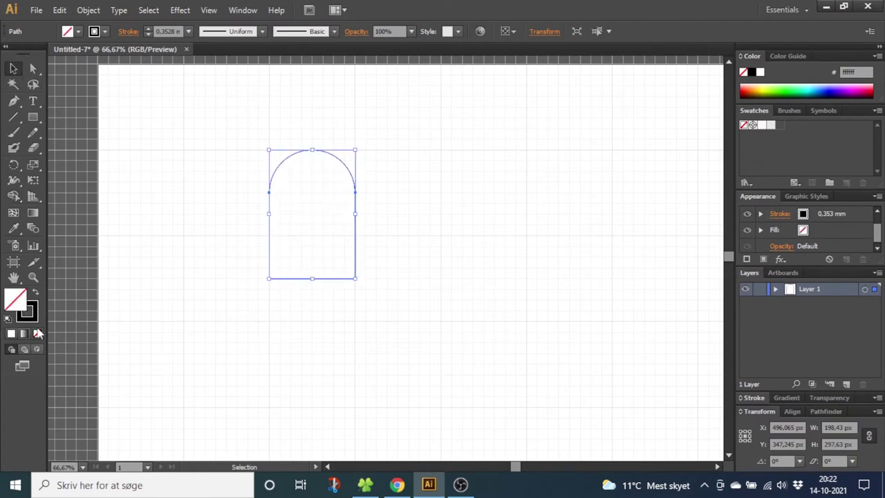
{"action": "left_click", "coordinate": [36, 315]}
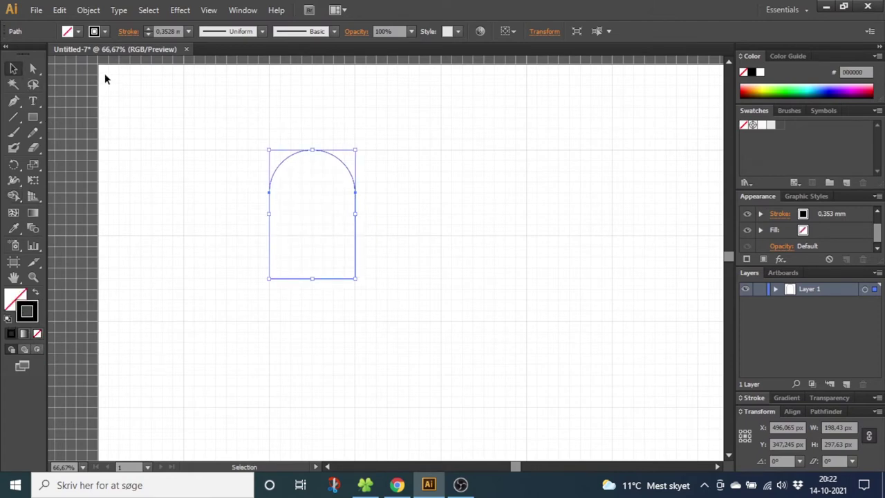
{"action": "left_click", "coordinate": [147, 29]}
{"action": "left_click", "coordinate": [146, 28]}
{"action": "left_click", "coordinate": [146, 27]}
- Give the arch's stroke a Round Join and colour it dark grey 4d4d4d
{"action": "left_click", "coordinate": [128, 32]}
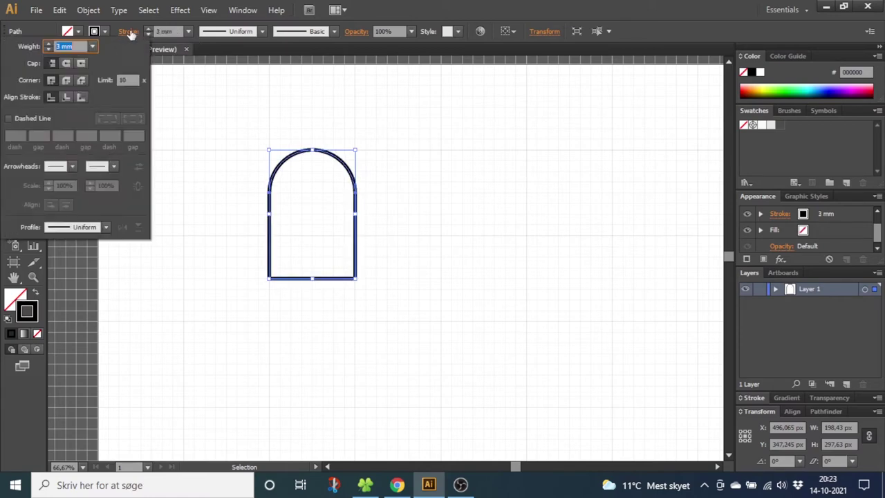
{"action": "left_click", "coordinate": [66, 81]}
{"action": "left_click", "coordinate": [243, 246]}
{"action": "left_click", "coordinate": [272, 282]}
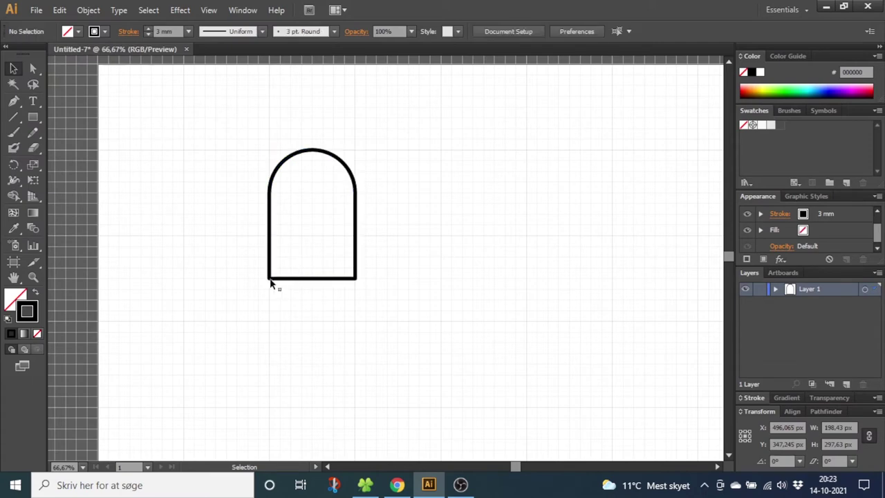
{"action": "left_click_drag", "start_coordinate": [244, 233], "coordinate": [329, 314]}
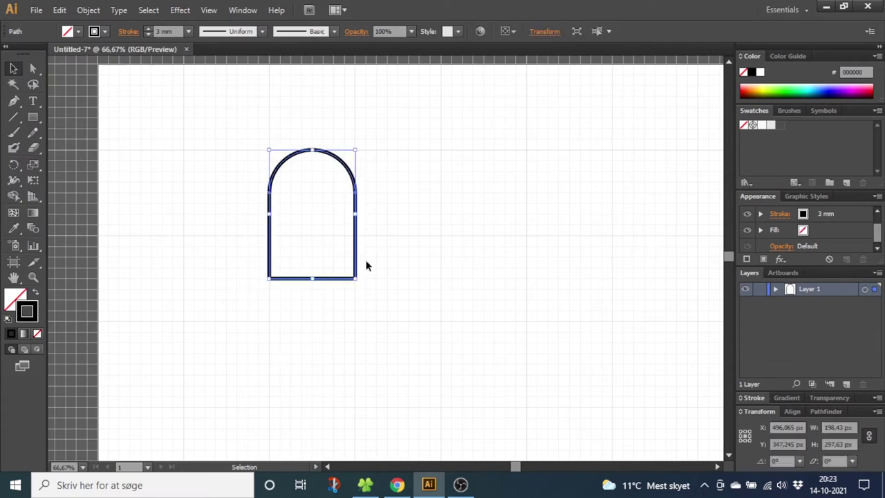
{"action": "left_click", "coordinate": [779, 125]}
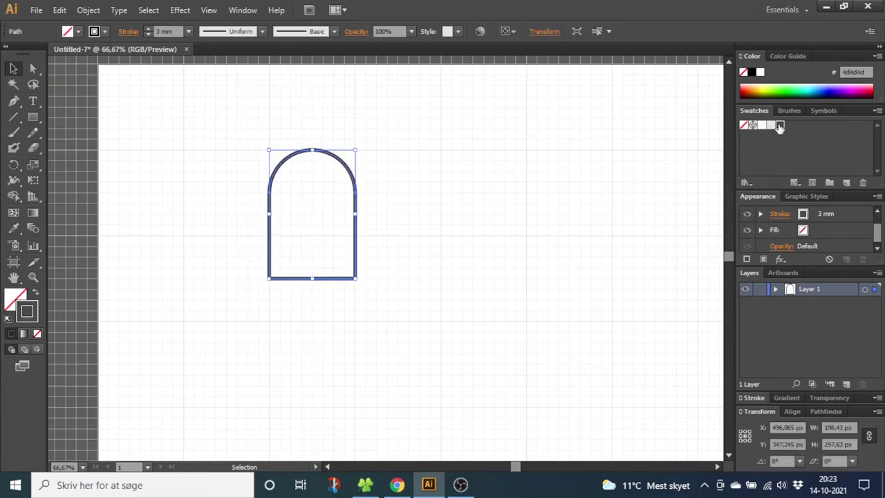
- Add six anchor points evenly along the arch's bottom edge
{"action": "left_click", "coordinate": [13, 100]}
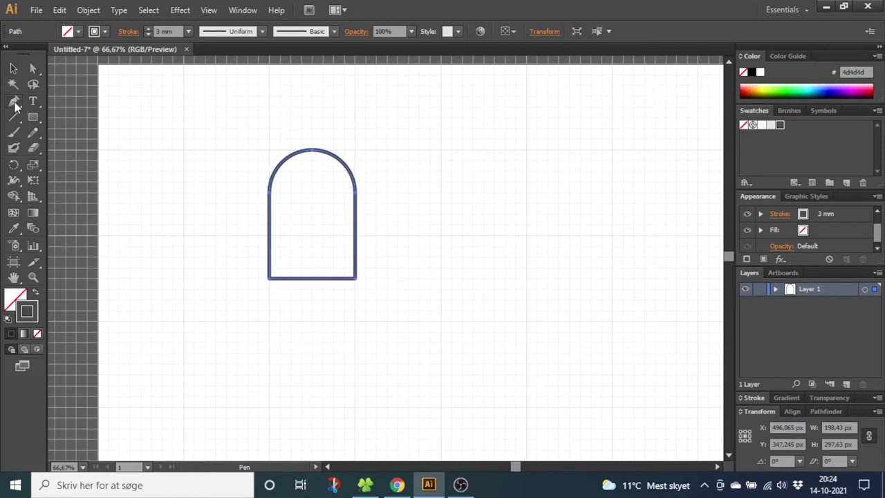
{"action": "left_click", "coordinate": [291, 278]}
{"action": "left_click", "coordinate": [301, 278]}
{"action": "left_click", "coordinate": [311, 278]}
{"action": "left_click", "coordinate": [322, 278]}
{"action": "left_click", "coordinate": [333, 279]}
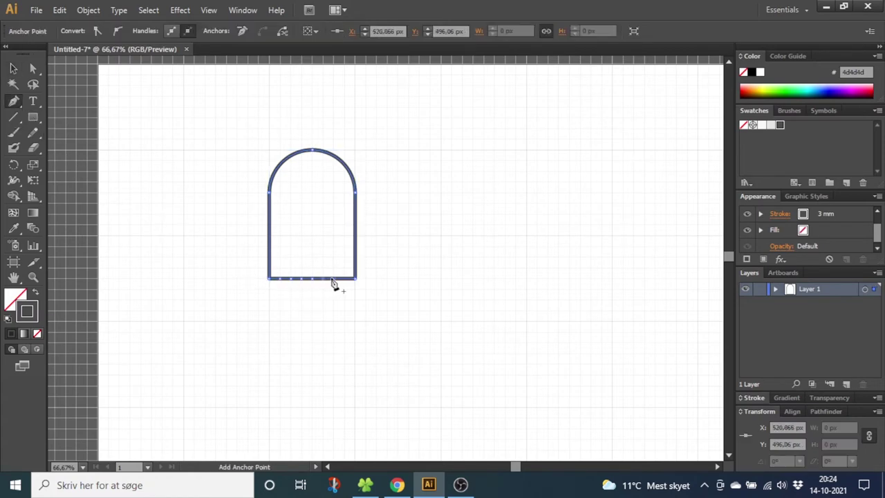
{"action": "left_click", "coordinate": [344, 279]}
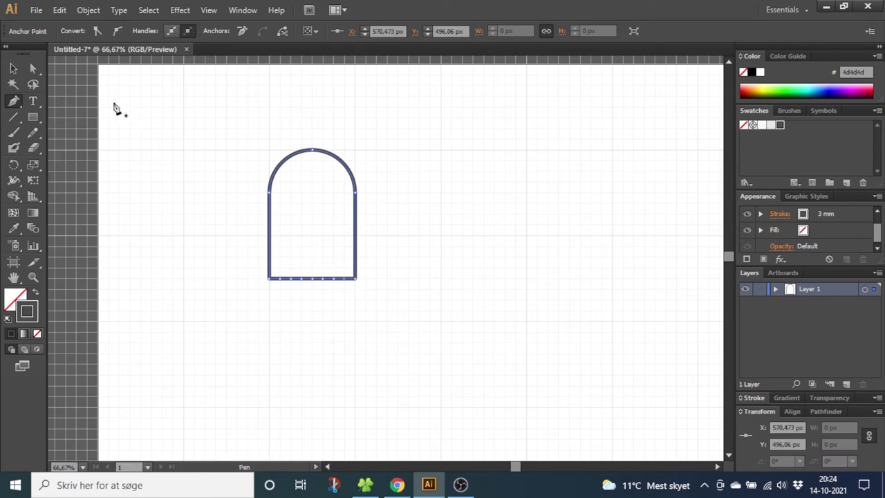
- Pull alternate bottom points up into a zigzag hem, then duplicate Layer 1
{"action": "left_click", "coordinate": [33, 68]}
{"action": "left_click", "coordinate": [344, 280]}
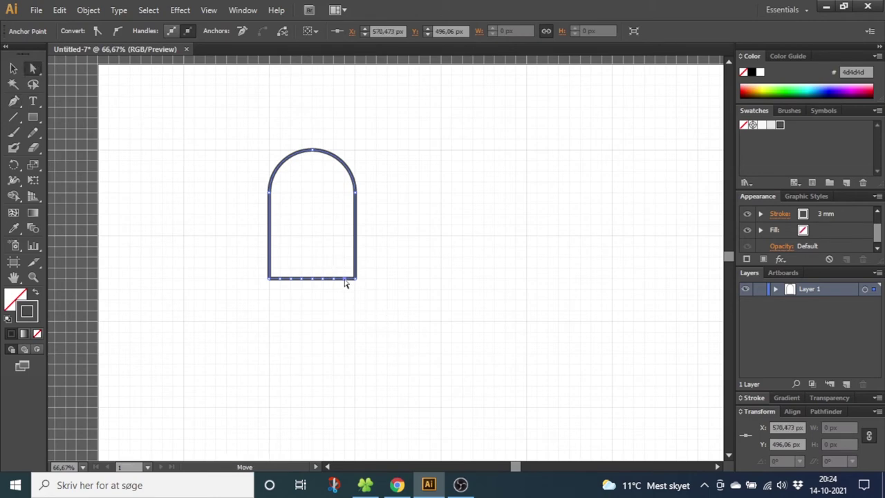
{"action": "left_click_drag", "start_coordinate": [345, 278], "coordinate": [280, 257]}
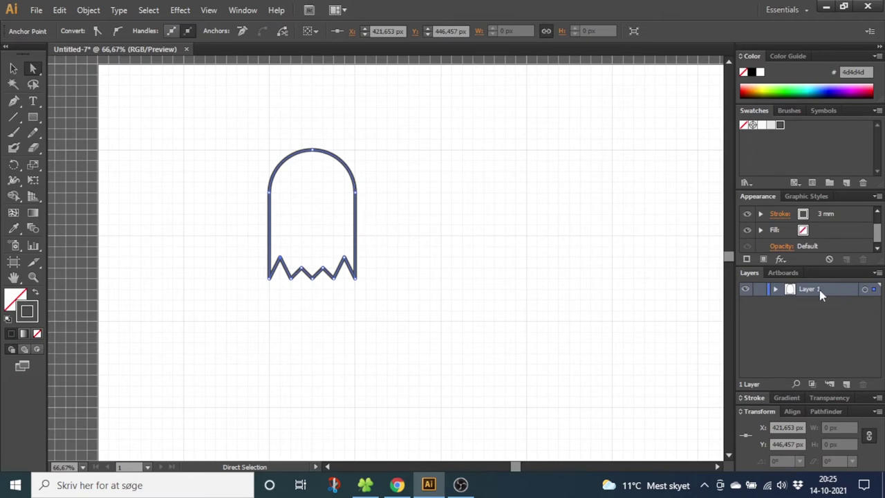
{"action": "left_click_drag", "start_coordinate": [820, 292], "coordinate": [846, 384]}
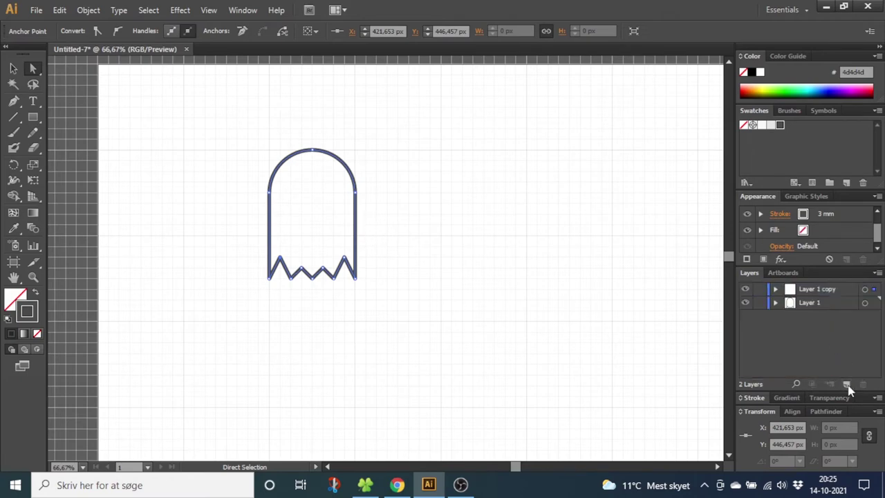
- Rename the copied layer to 'Outline' and Layer 1 to 'color'
{"action": "double_click", "coordinate": [810, 289]}
{"action": "type", "text": "Outli"}
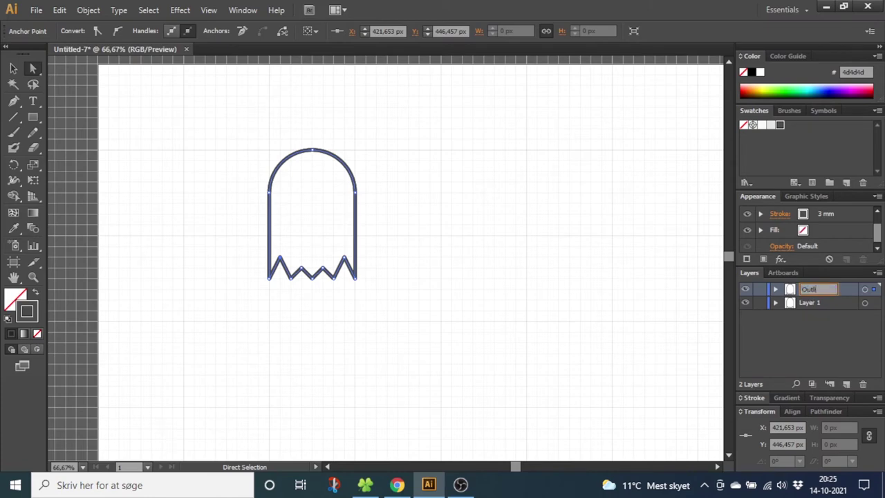
{"action": "type", "text": "ne"}
{"action": "key", "text": "Return"}
{"action": "left_click", "coordinate": [813, 304]}
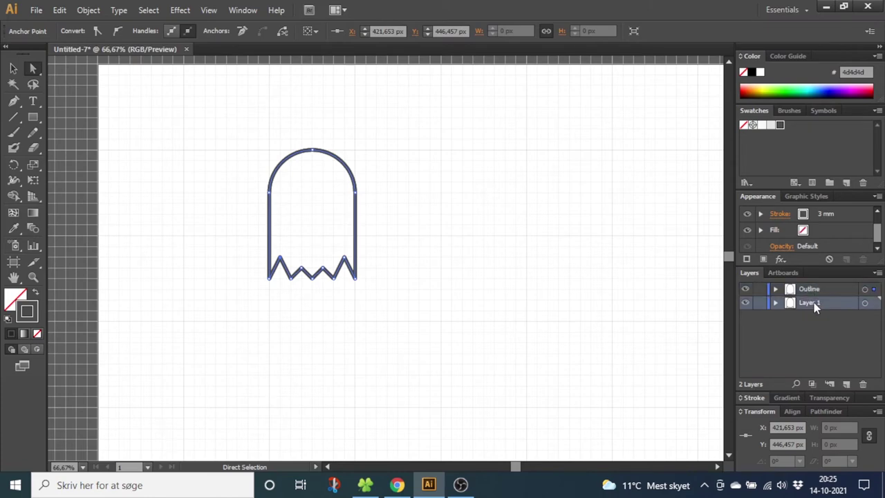
{"action": "type", "text": "color"}
{"action": "key", "text": "Return"}
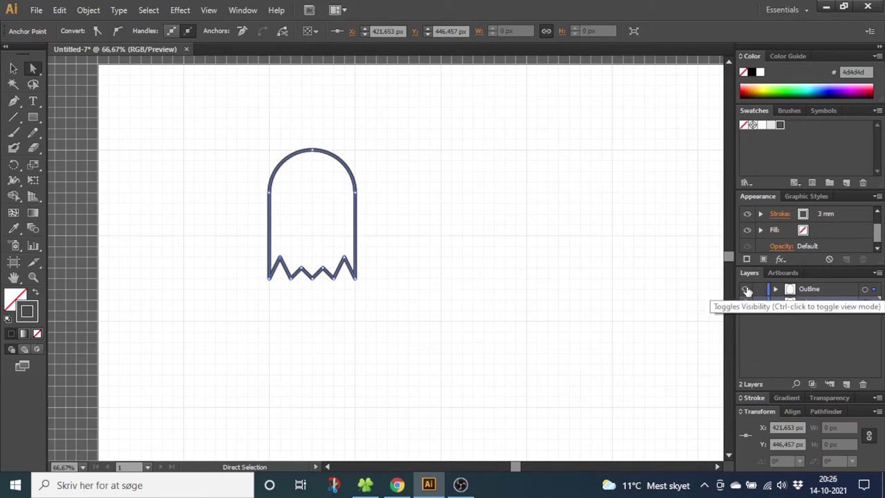
- Hide the Outline layer and give the color layer's ghost a near-white f9f9f9 fill, no stroke
{"action": "left_click", "coordinate": [746, 290]}
{"action": "left_click_drag", "start_coordinate": [413, 152], "coordinate": [287, 257]}
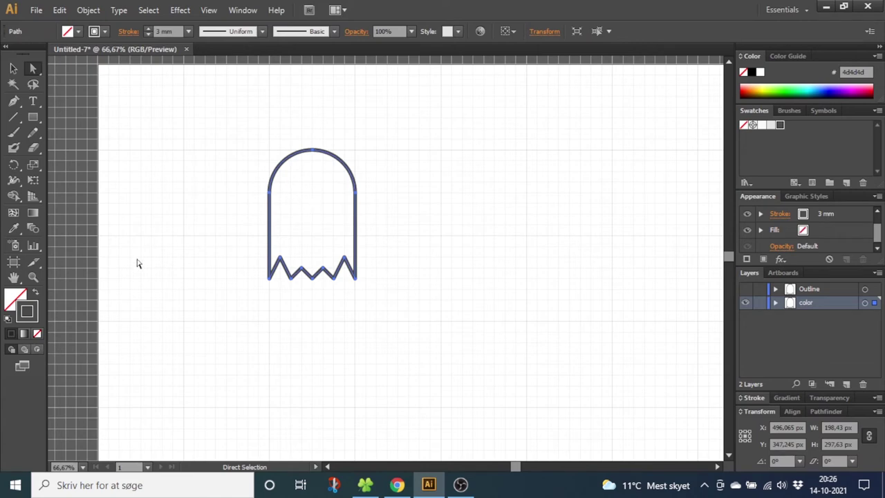
{"action": "left_click", "coordinate": [35, 294]}
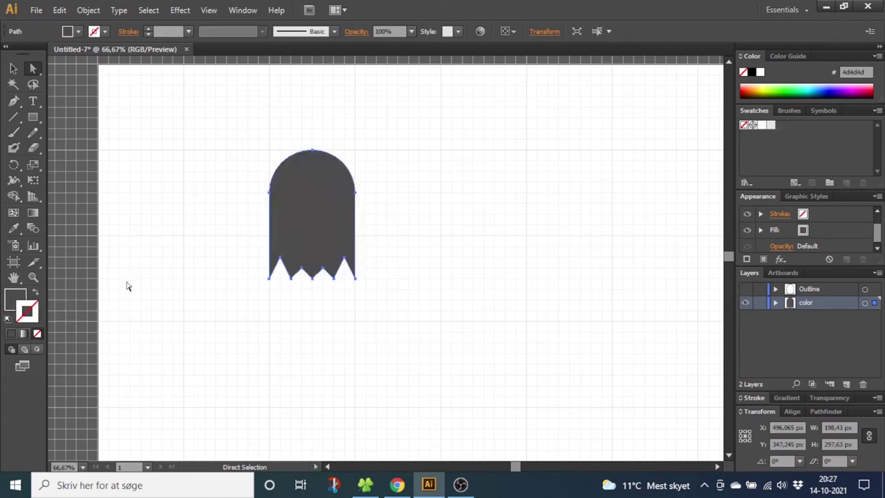
{"action": "left_click", "coordinate": [15, 301]}
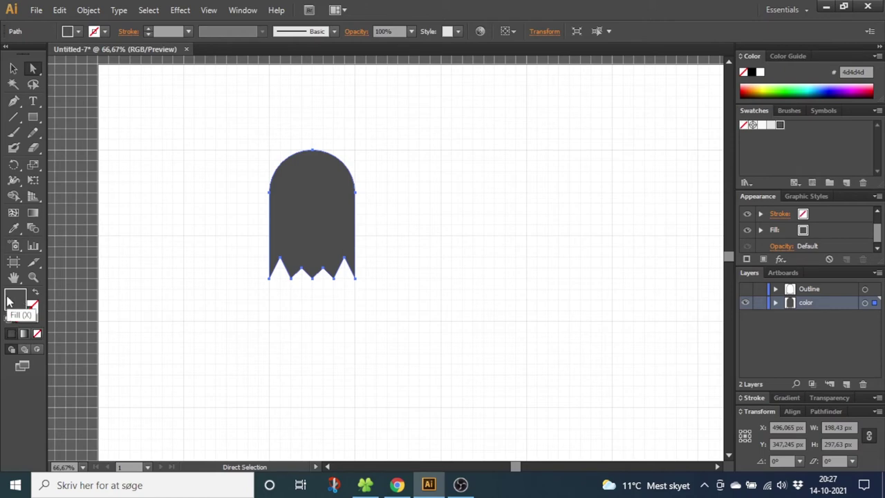
{"action": "left_click", "coordinate": [760, 125]}
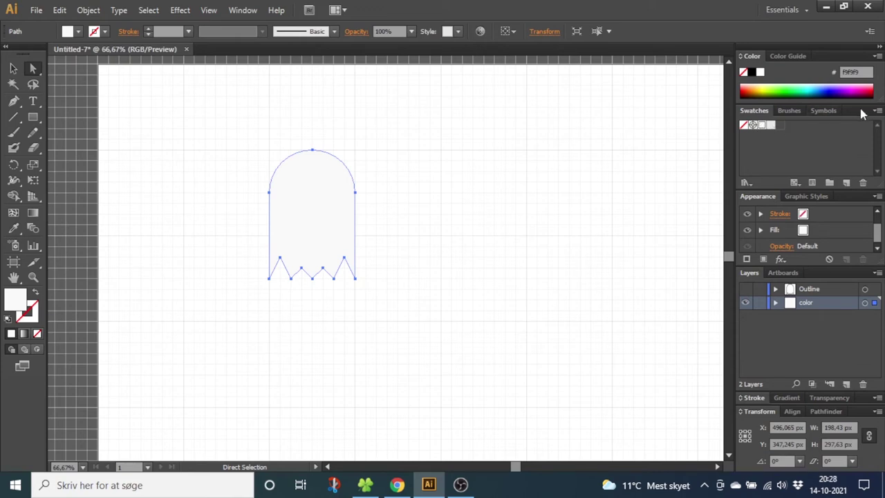
- Load the Ghost Watches - By DiaGraphics swatch library
{"action": "left_click", "coordinate": [877, 112]}
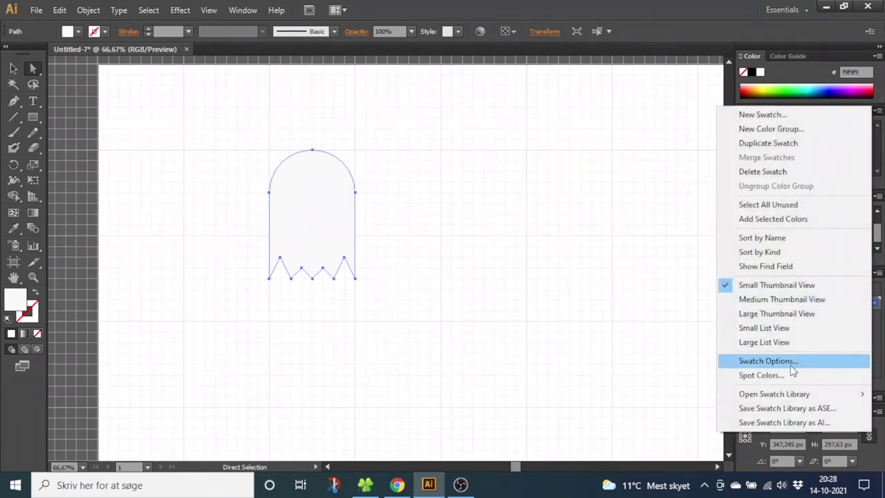
{"action": "mouse_move", "coordinate": [756, 395]}
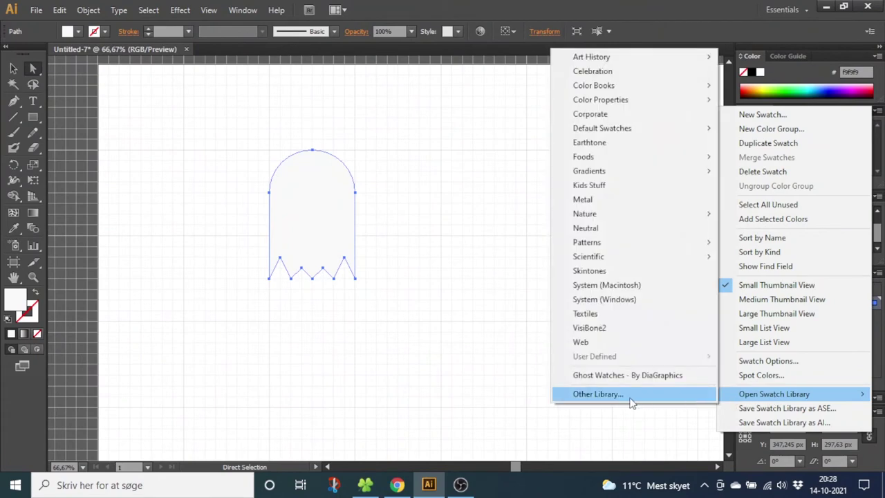
{"action": "left_click", "coordinate": [563, 376]}
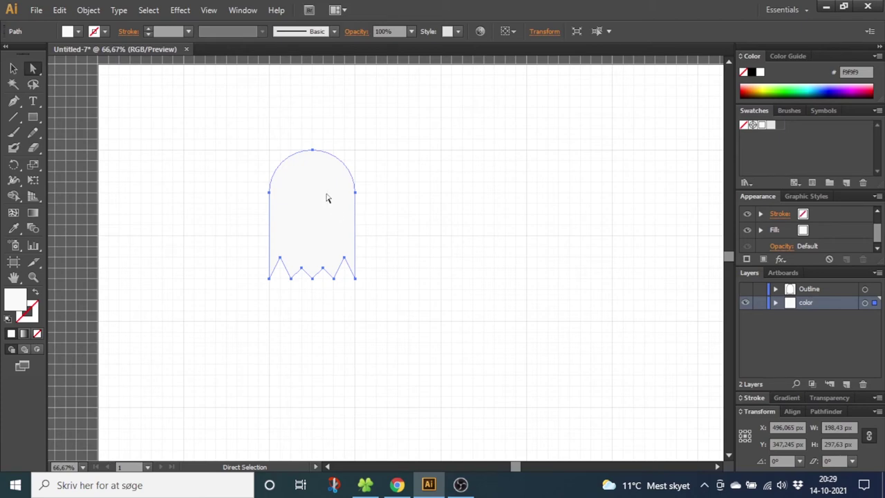
- Copy the ghost body and paste the copy in front of the original
{"action": "left_click", "coordinate": [68, 11]}
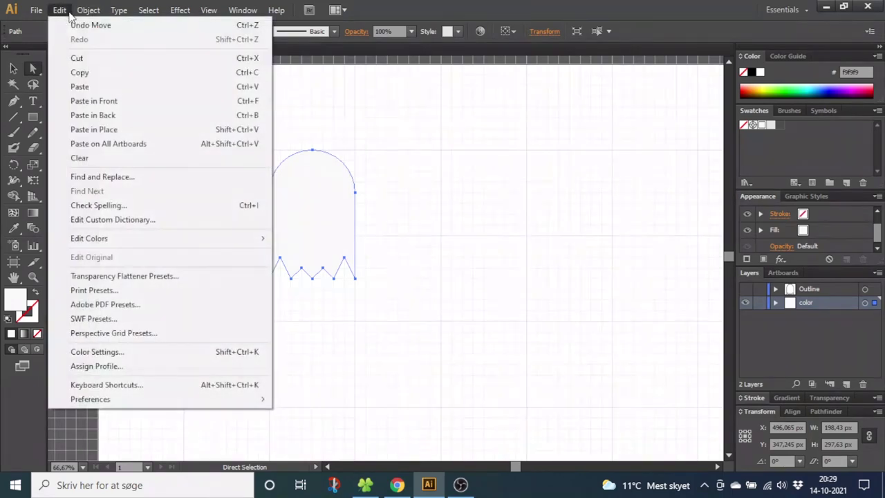
{"action": "left_click", "coordinate": [80, 72]}
{"action": "left_click", "coordinate": [61, 12]}
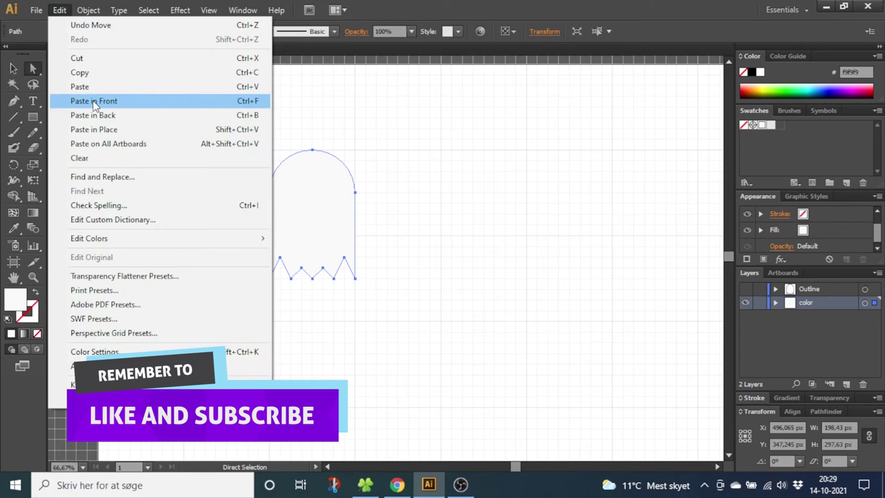
{"action": "left_click", "coordinate": [92, 100]}
{"action": "left_click", "coordinate": [60, 10]}
{"action": "left_click", "coordinate": [94, 101]}
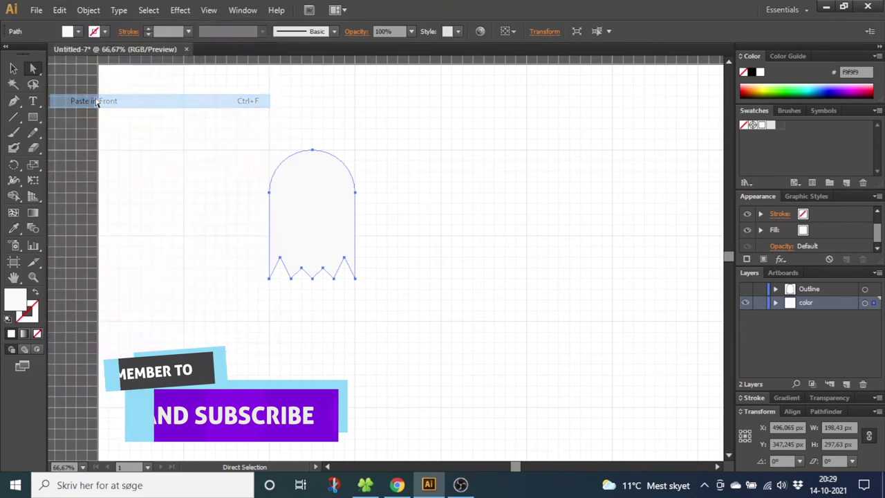
- Shift the pasted copy slightly right so it overlaps the original
{"action": "key", "text": "v"}
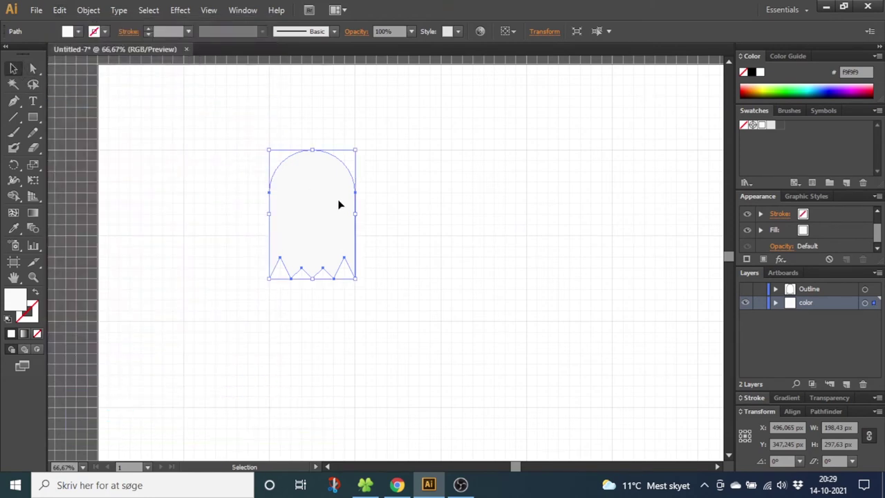
{"action": "key", "text": "shift+Right"}
{"action": "key", "text": "shift+Right"}
{"action": "key", "text": "shift+Right"}
{"action": "key", "text": "shift+Right"}
{"action": "key", "text": "shift+Right"}
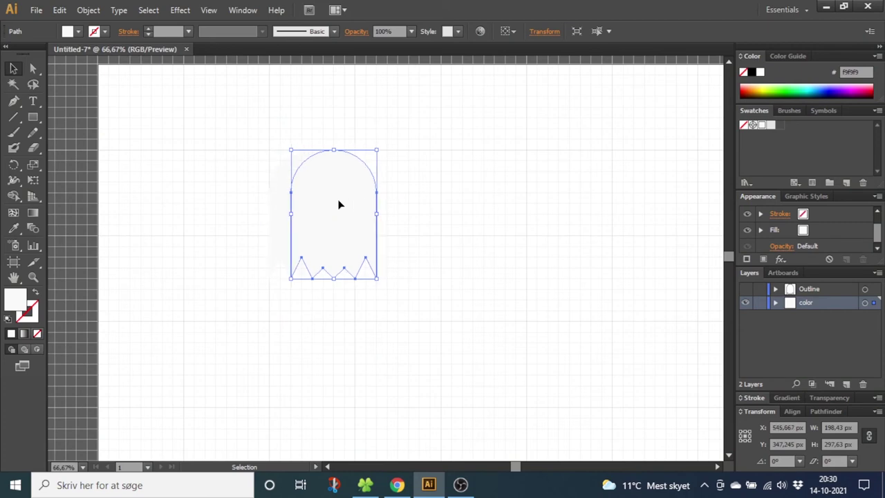
{"action": "left_click", "coordinate": [278, 206], "text": "shift"}
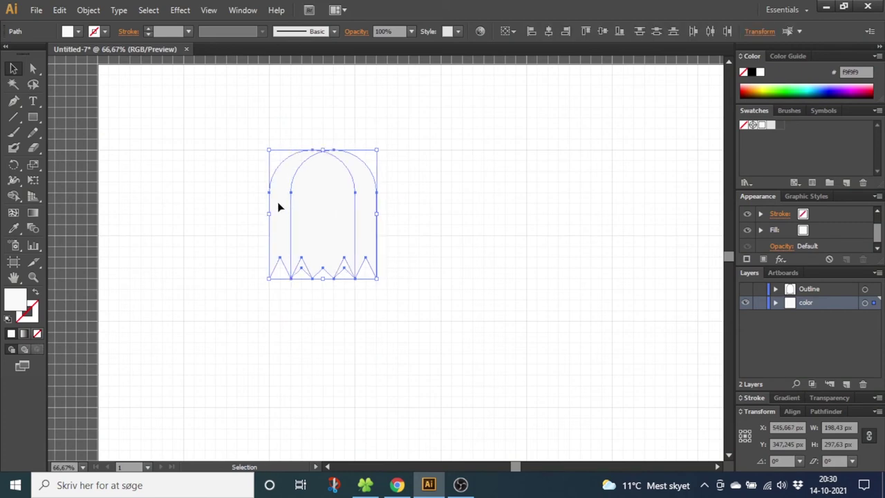
{"action": "key", "text": "shift+Right"}
{"action": "key", "text": "shift+Right"}
{"action": "key", "text": "shift+Right"}
{"action": "key", "text": "shift+Right"}
{"action": "key", "text": "shift+Right"}
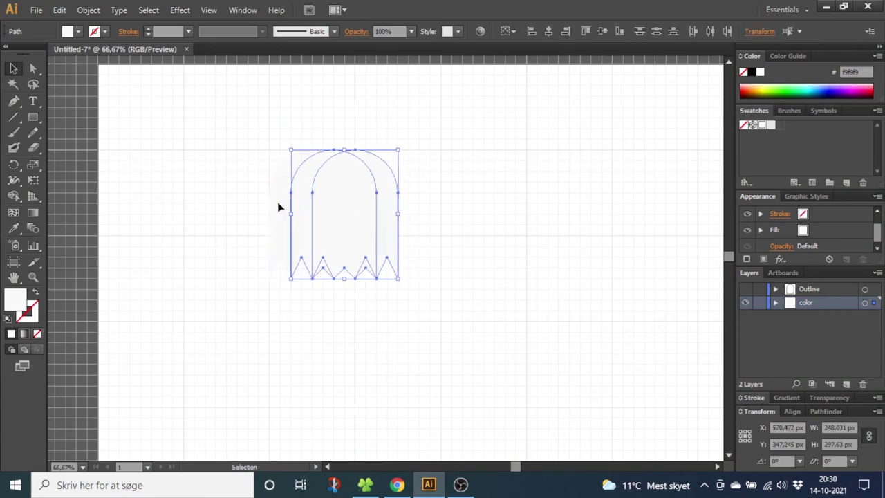
{"action": "key", "text": "shift+Left"}
{"action": "key", "text": "shift+Left"}
{"action": "key", "text": "shift+Left"}
{"action": "key", "text": "shift+Left"}
{"action": "key", "text": "shift+Left"}
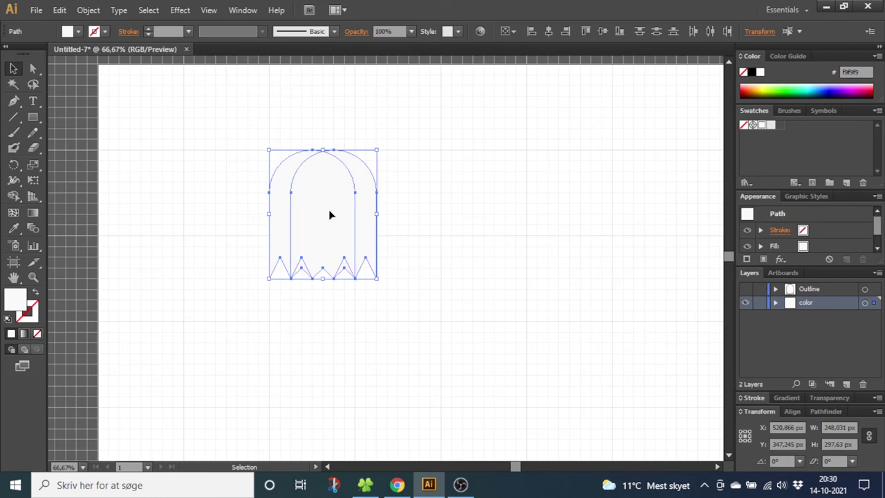
{"action": "left_click", "coordinate": [14, 195]}
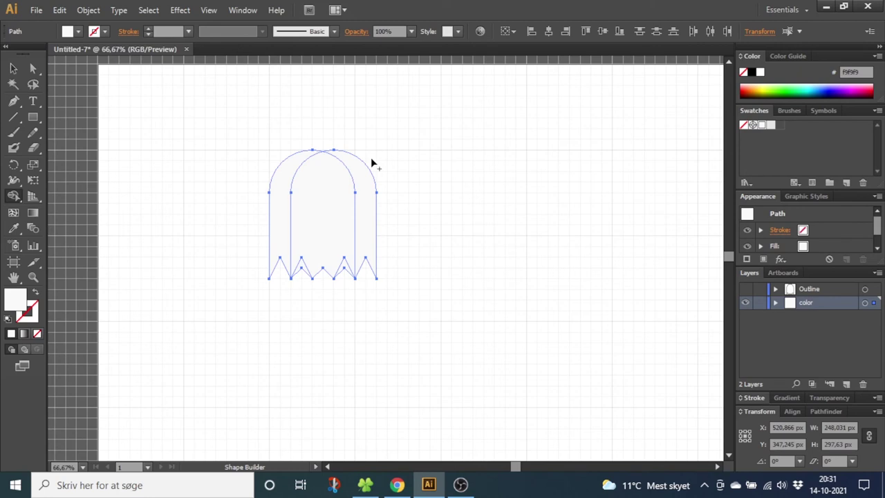
- Delete the middle and right overlap regions, filling the remaining left sliver light grey e6e6e6
{"action": "mouse_move", "coordinate": [371, 158]}
{"action": "left_mouse_down"}
{"action": "mouse_move", "coordinate": [322, 213]}
{"action": "mouse_move", "coordinate": [322, 276]}
{"action": "mouse_move", "coordinate": [358, 293]}
{"action": "left_mouse_up"}
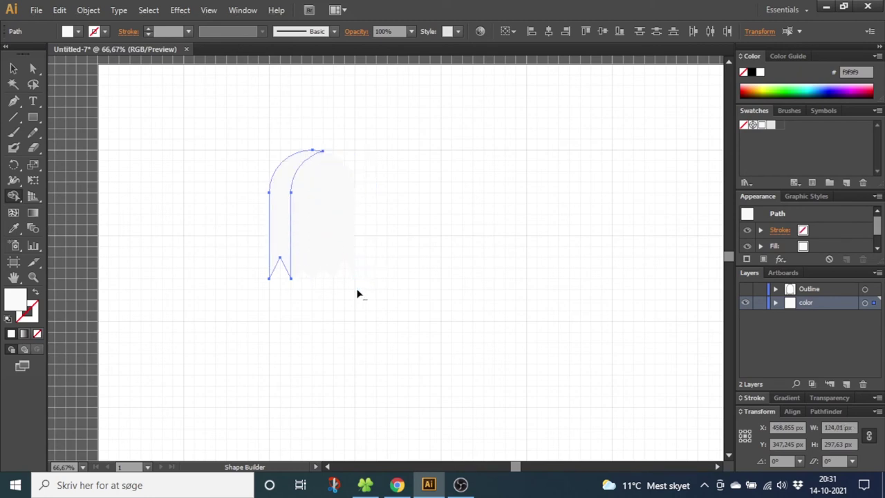
{"action": "key", "text": "v"}
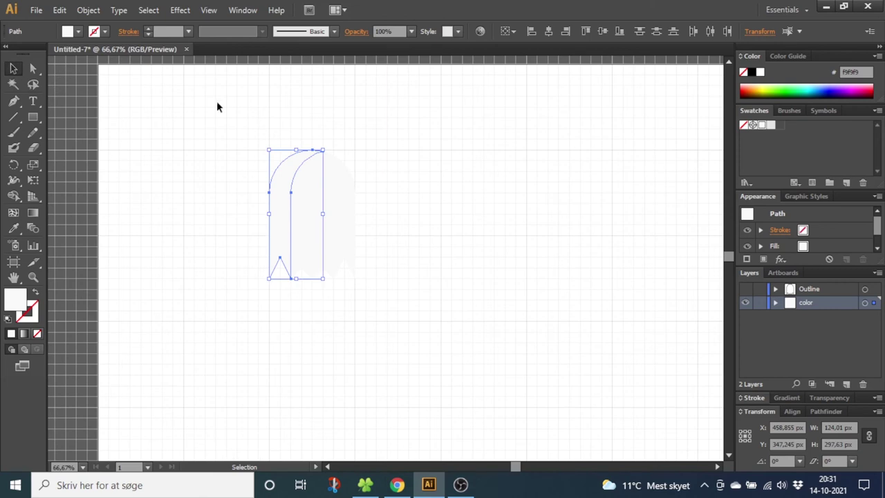
{"action": "left_click", "coordinate": [770, 126]}
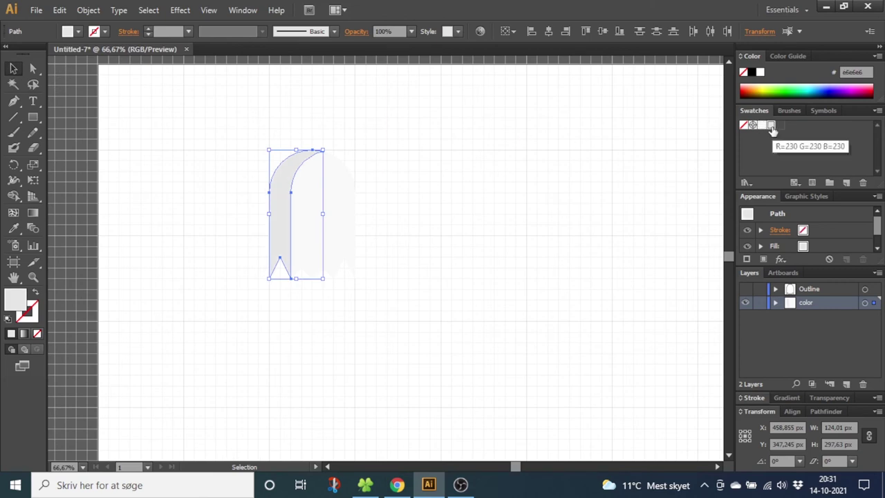
{"action": "left_click", "coordinate": [495, 179]}
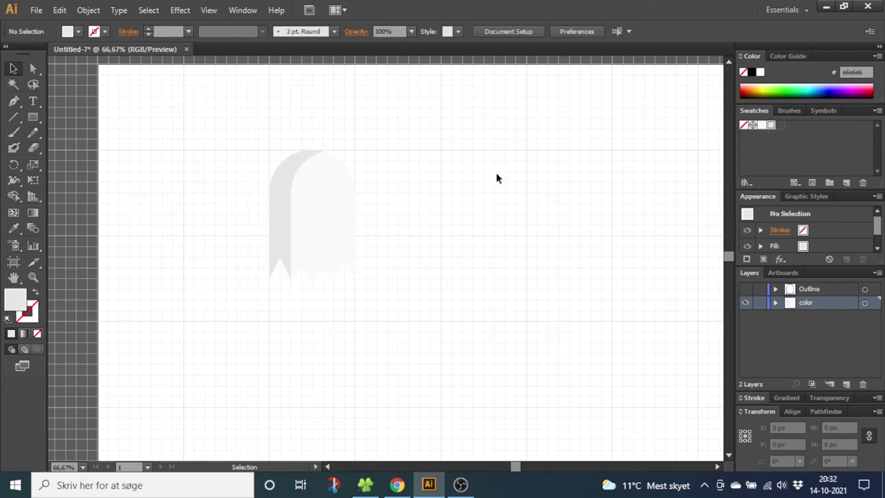
- Draw two small circular eyes on the ghost and nudge them down and right
{"action": "left_click_drag", "start_coordinate": [33, 117], "coordinate": [76, 146]}
{"action": "left_click_drag", "start_coordinate": [291, 178], "coordinate": [322, 184]}
{"action": "left_click", "coordinate": [13, 69]}
{"action": "left_click", "coordinate": [299, 188], "text": "shift"}
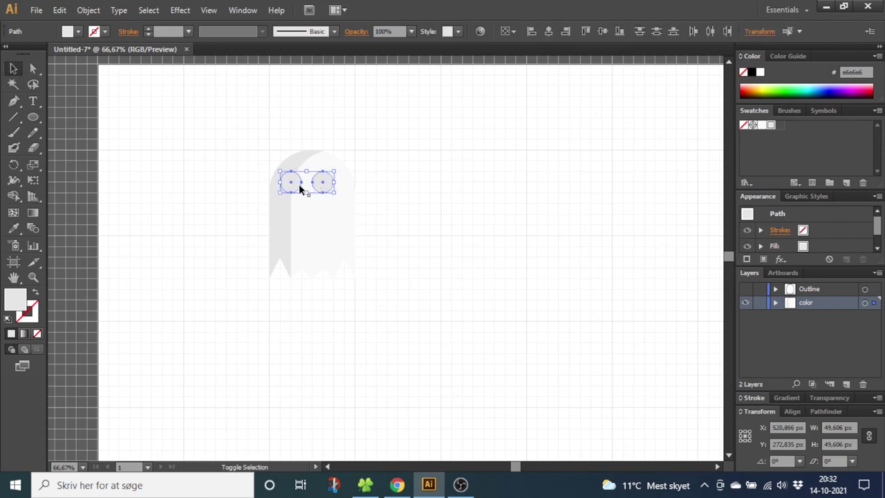
{"action": "key", "text": "Down"}
{"action": "key", "text": "Right"}
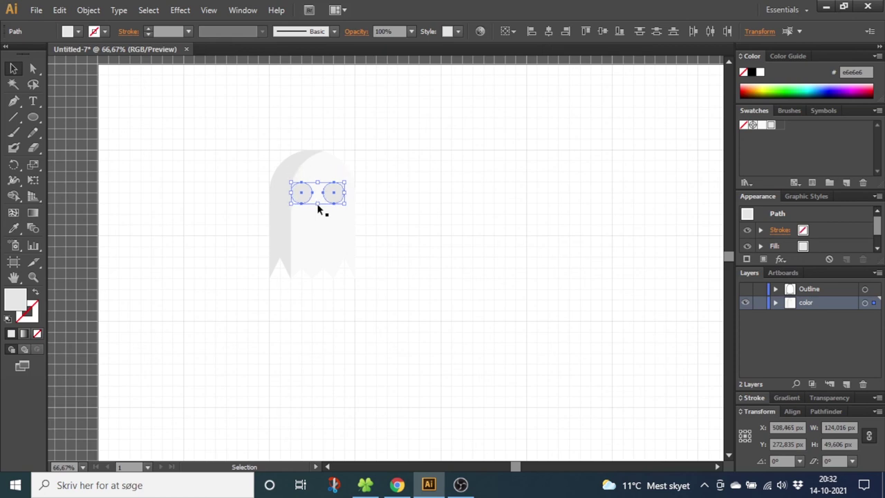
{"action": "key", "text": "l"}
- Draw a small rounded-rectangle mouth and fill it and both eyes dark grey 4d4d4d
{"action": "left_click_drag", "start_coordinate": [33, 116], "coordinate": [91, 132]}
{"action": "left_click_drag", "start_coordinate": [313, 205], "coordinate": [322, 225]}
{"action": "left_click", "coordinate": [13, 69]}
{"action": "left_click", "coordinate": [296, 198], "text": "shift"}
{"action": "left_click", "coordinate": [336, 194], "text": "shift"}
{"action": "left_click", "coordinate": [779, 126]}
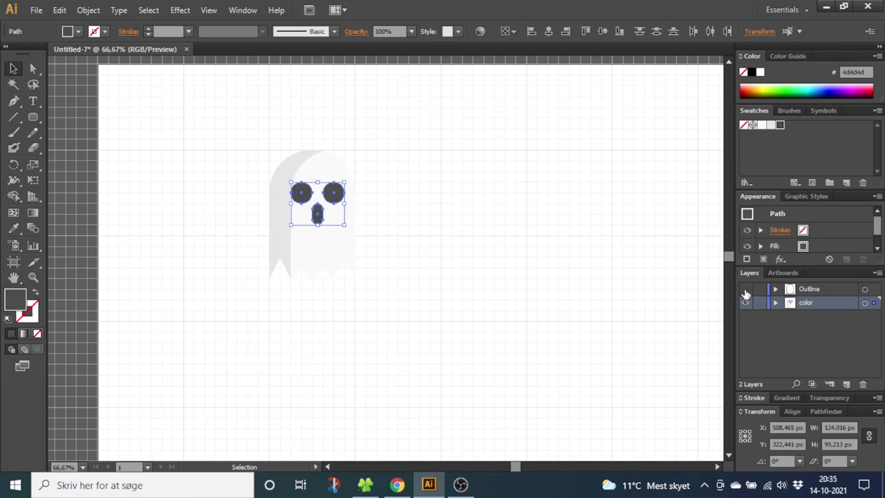
- Show the Outline layer and expand the ghost's 3 mm stroke with Fill and Stroke checked
{"action": "left_click", "coordinate": [745, 289]}
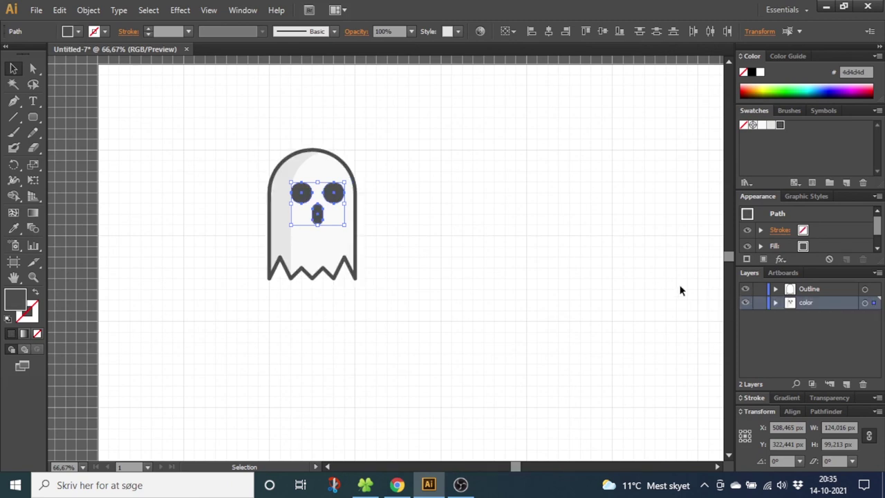
{"action": "left_click", "coordinate": [356, 215]}
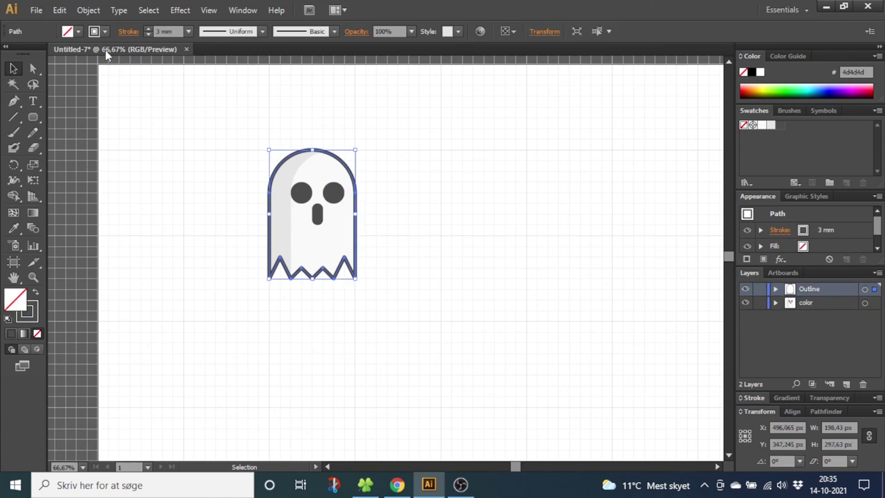
{"action": "left_click", "coordinate": [88, 10]}
{"action": "left_click", "coordinate": [123, 145]}
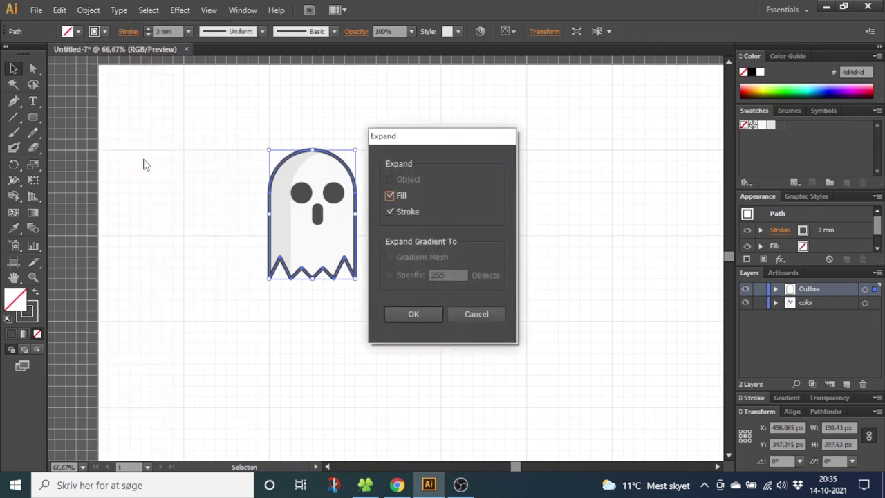
{"action": "left_click", "coordinate": [410, 314]}
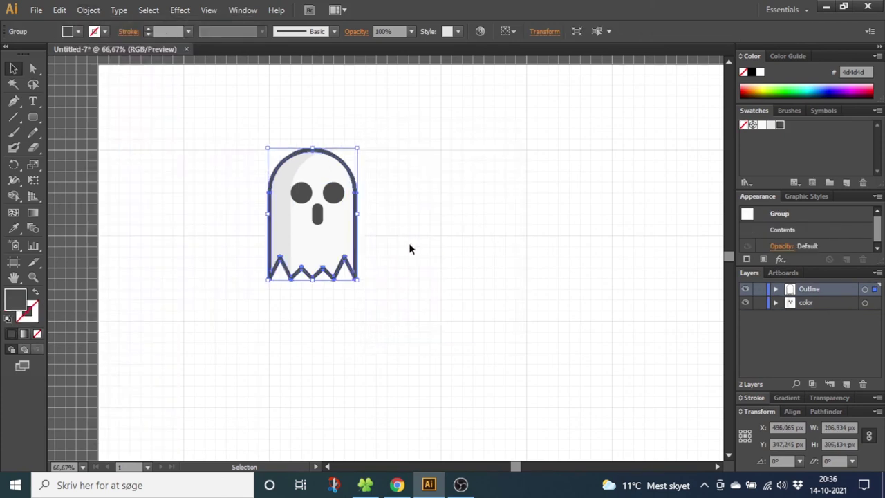